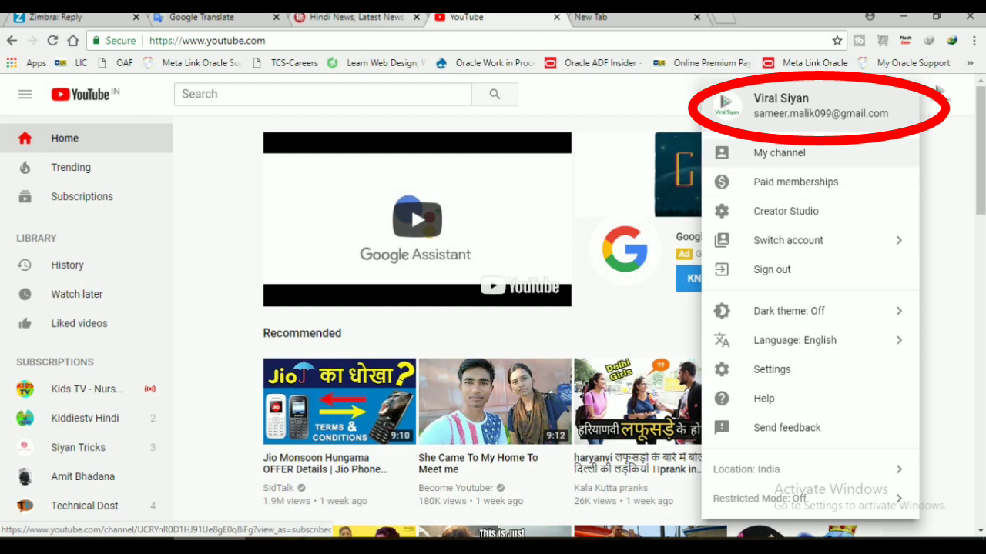
- Reopen the Viral Siyan channel's avatar menu and go to Creator Studio
key("Escape")
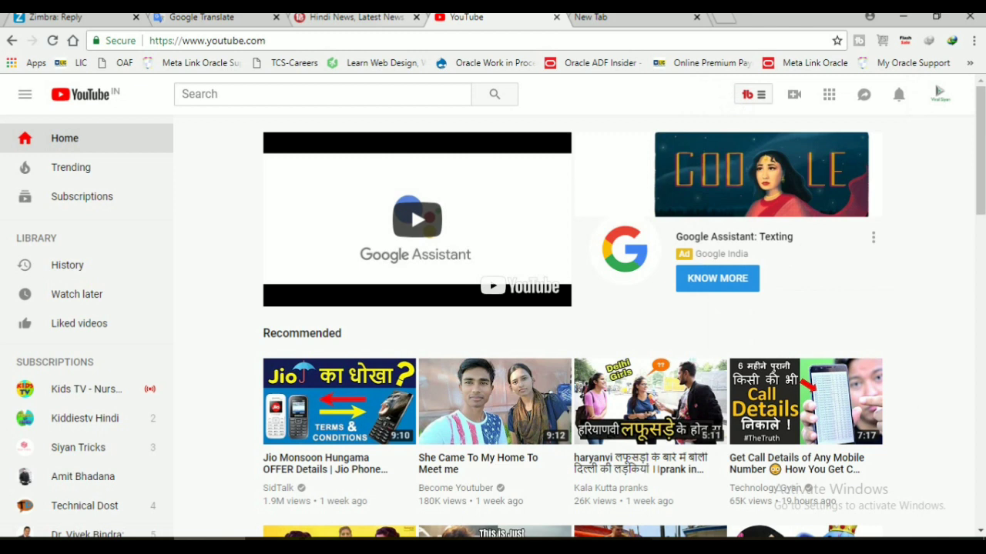
left_click(939, 94)
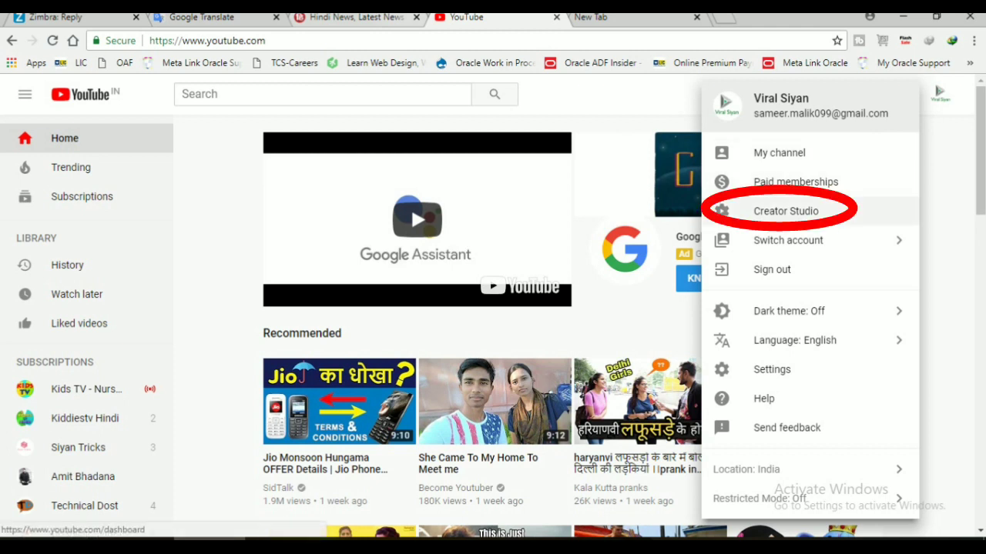
left_click(785, 211)
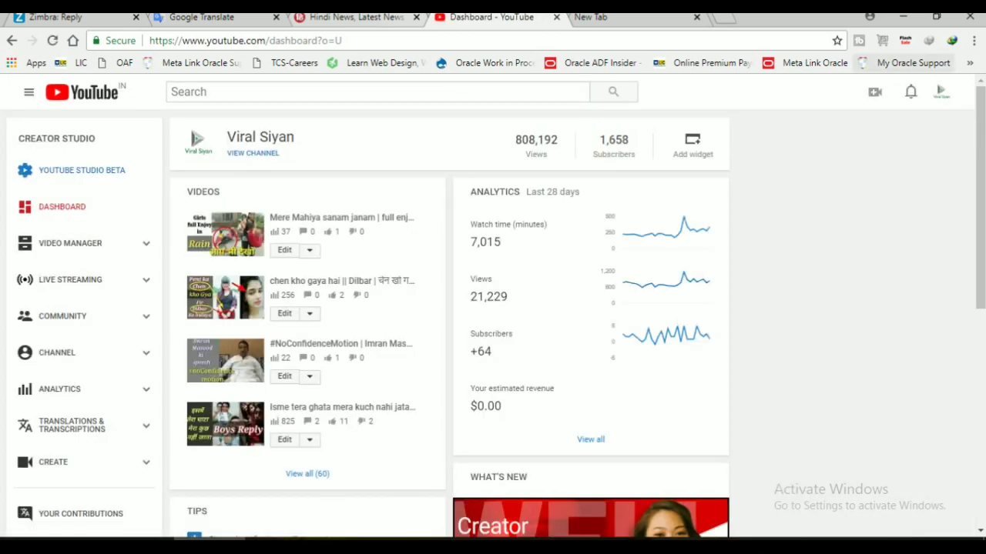
- From the avatar menu, open YouTube account settings and choose 'Add or remove managers'
left_click(942, 91)
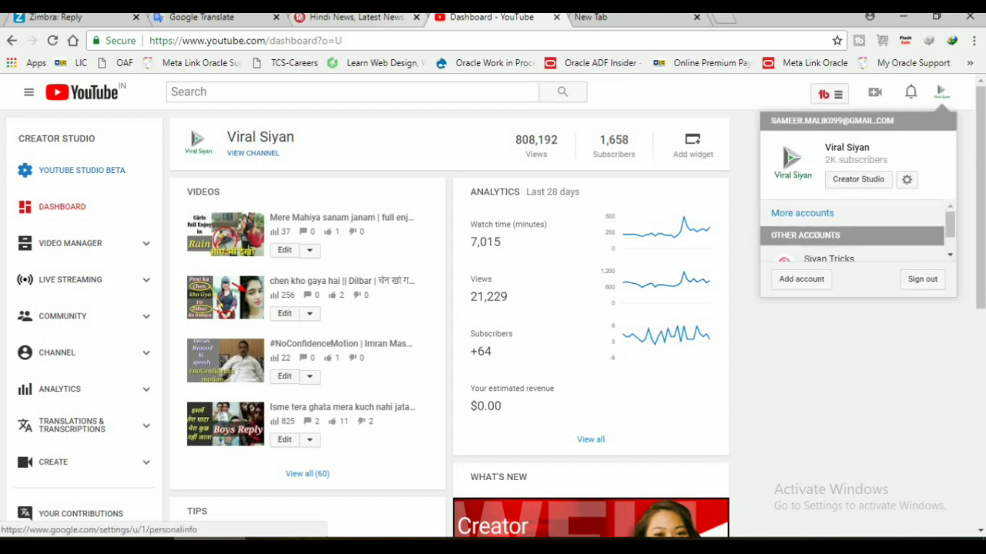
left_click(906, 179)
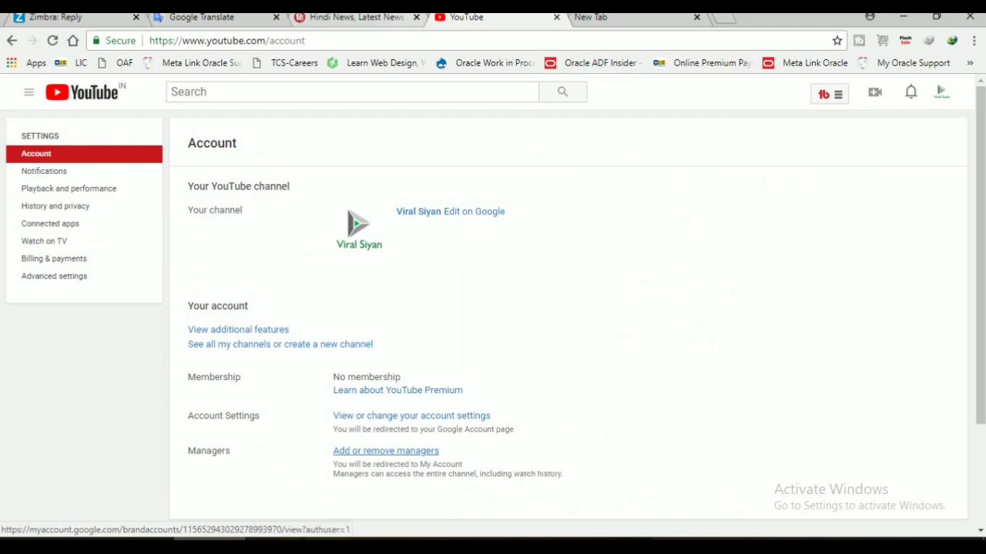
left_click(385, 450)
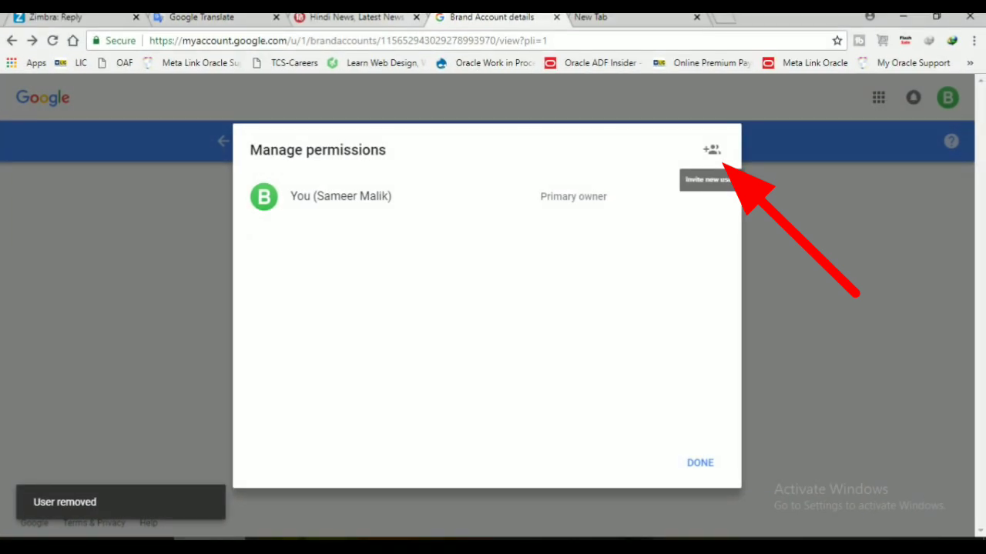
- Invite the new Gmail address with the Owner role, then close the permissions list
left_click(714, 152)
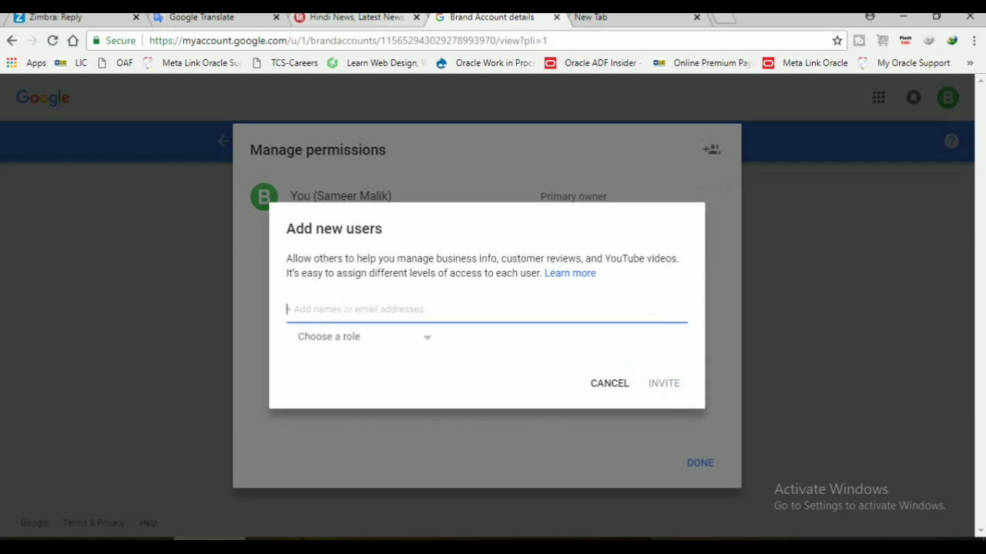
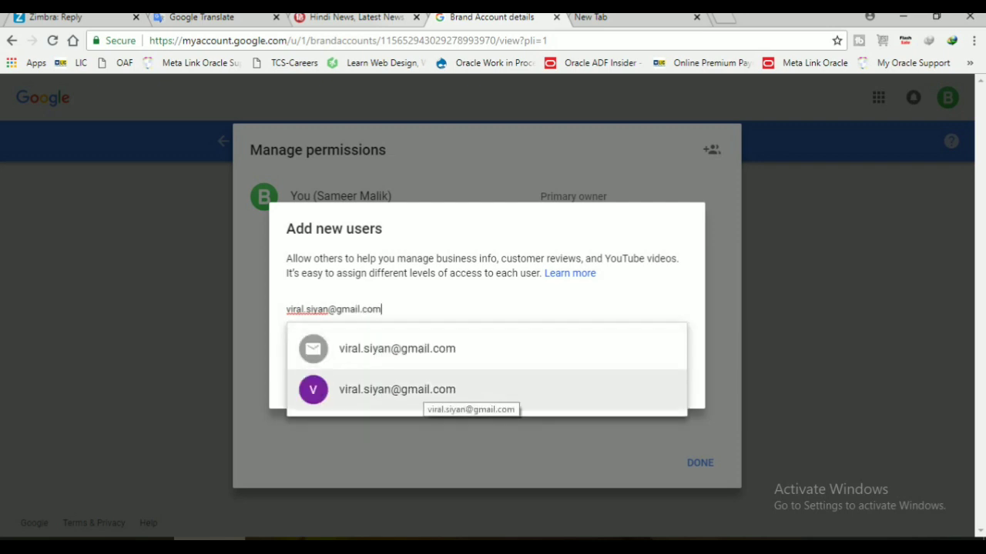
left_click(425, 391)
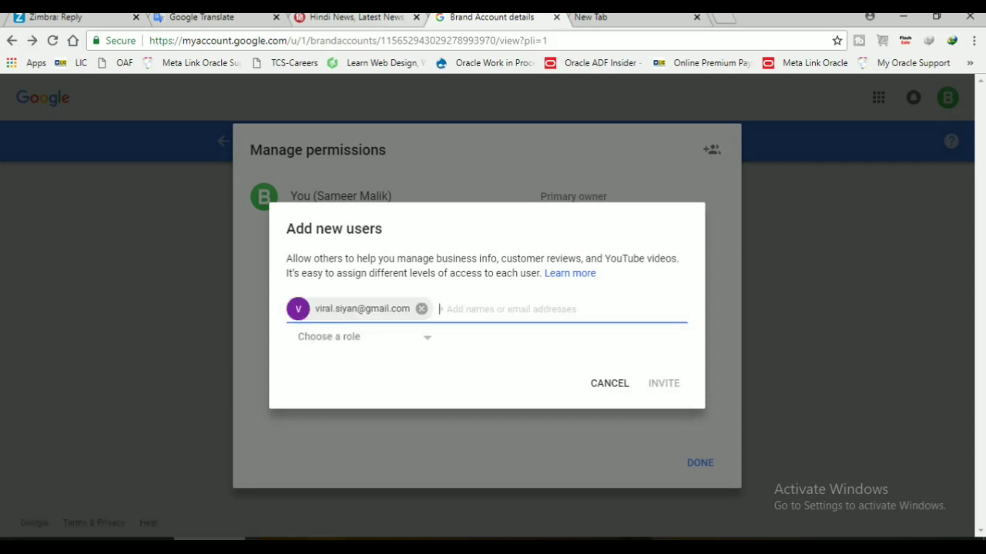
left_click(362, 337)
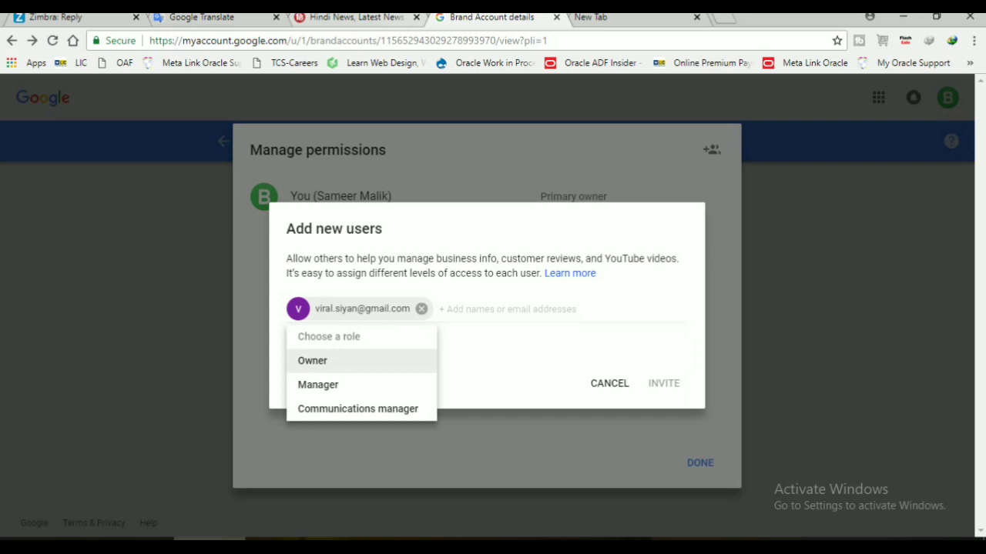
left_click(313, 360)
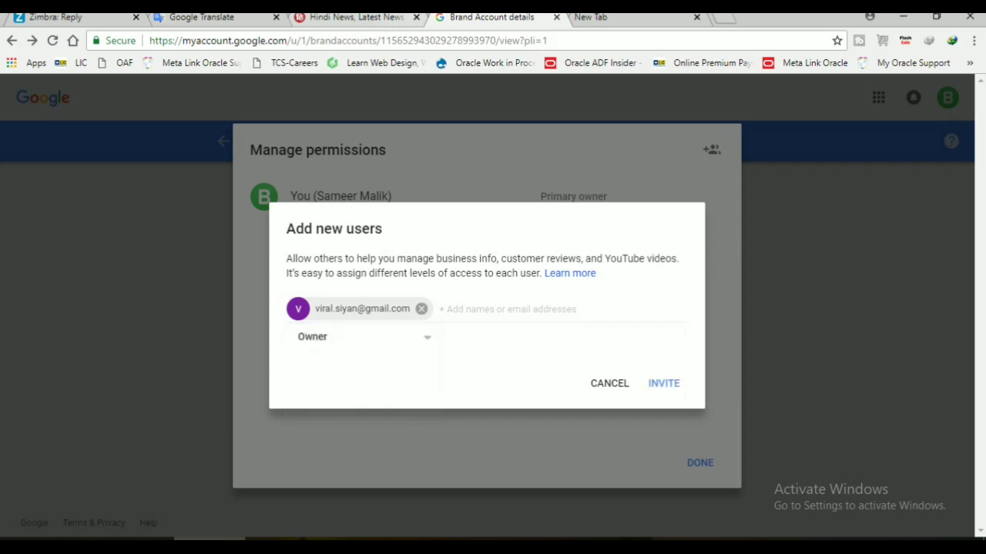
left_click(663, 383)
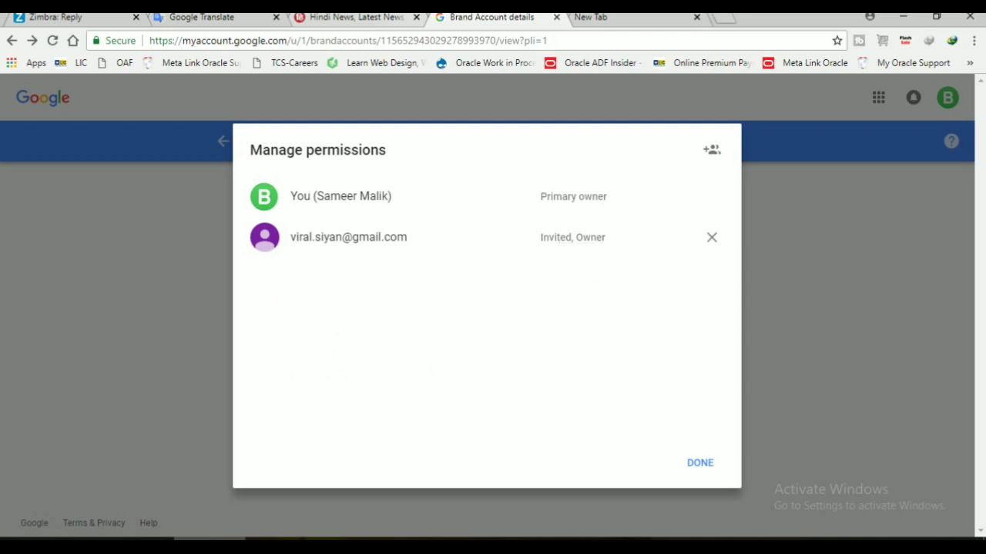
left_click(700, 463)
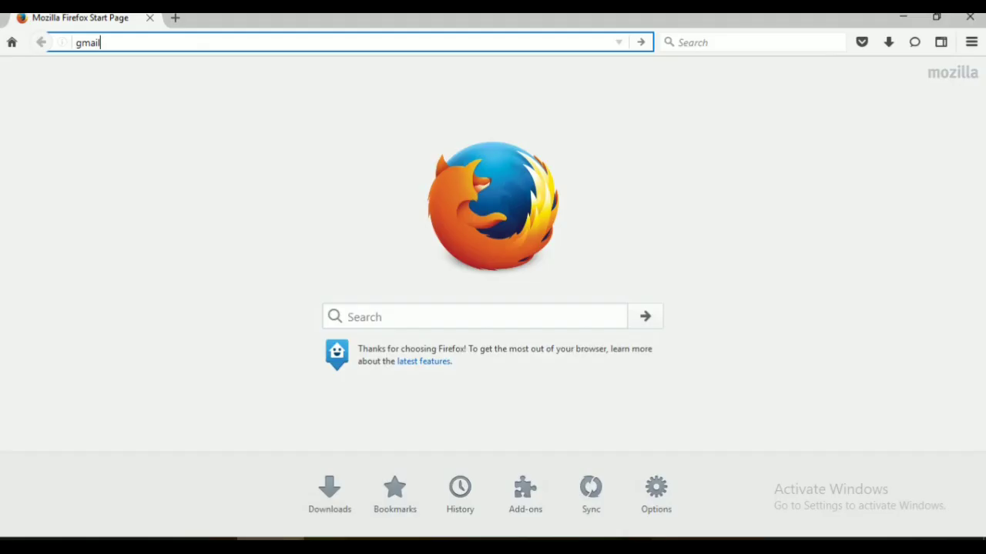
- Load gmail.com and enter the new address as the sign-in username
type("l.com")
key("Return")
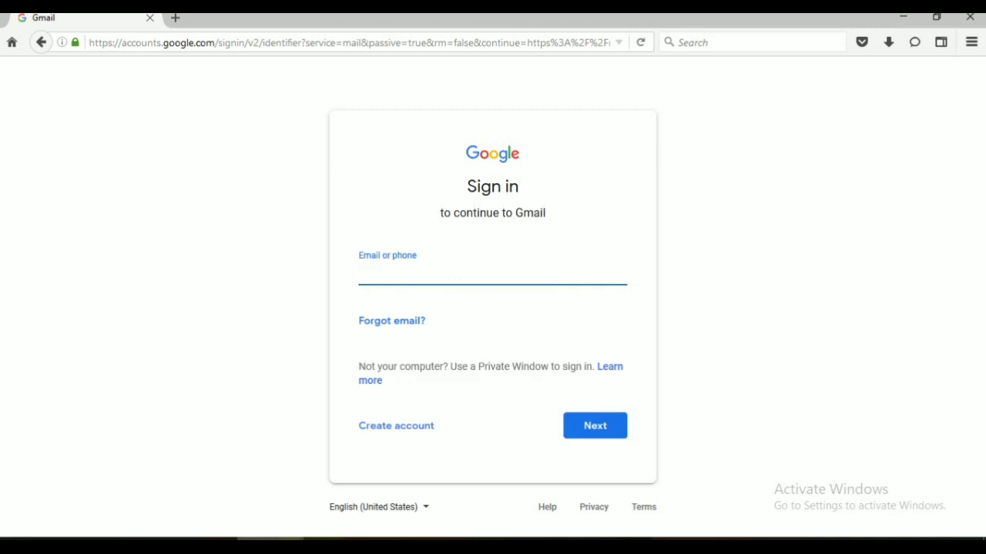
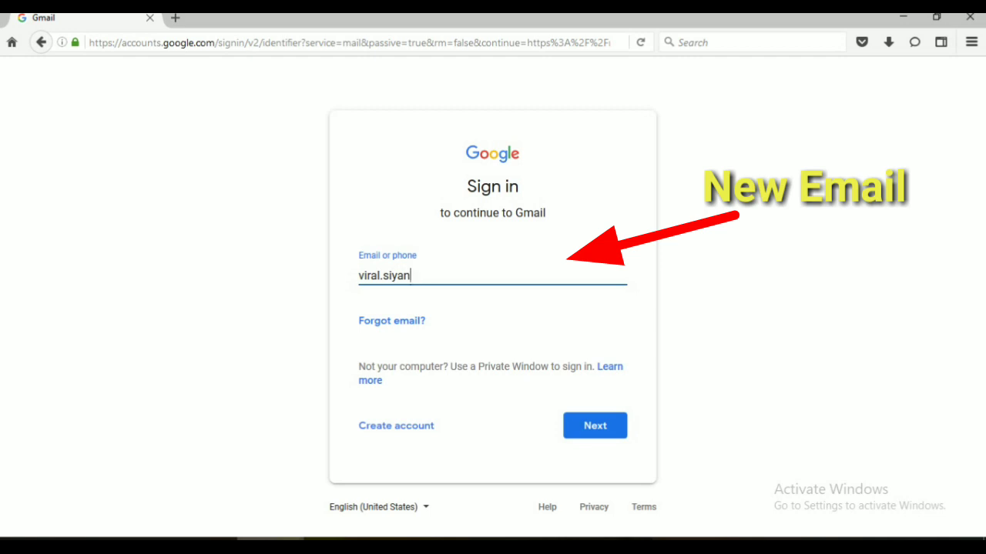
key("Return")
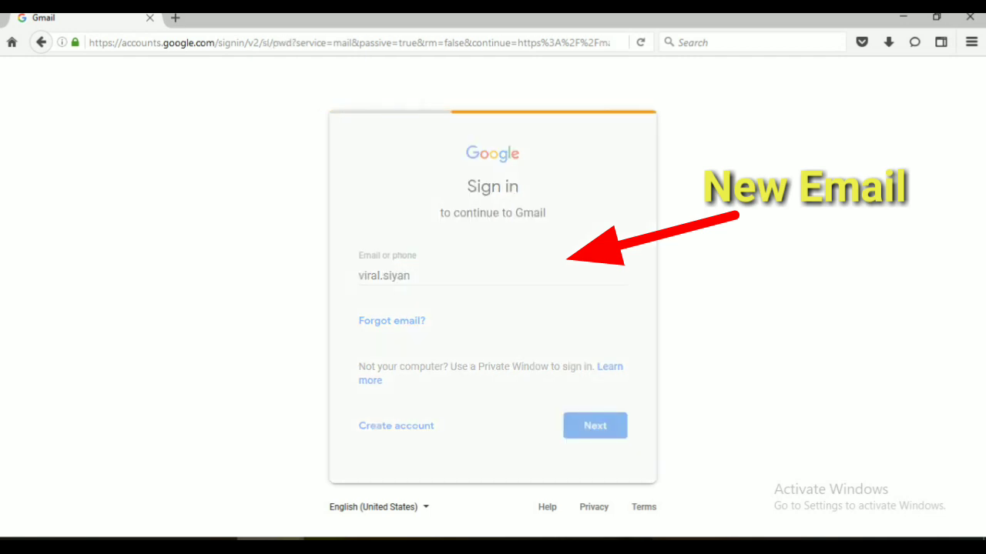
- Enter the account password, re-entering it after a wrong-password error
type("****")
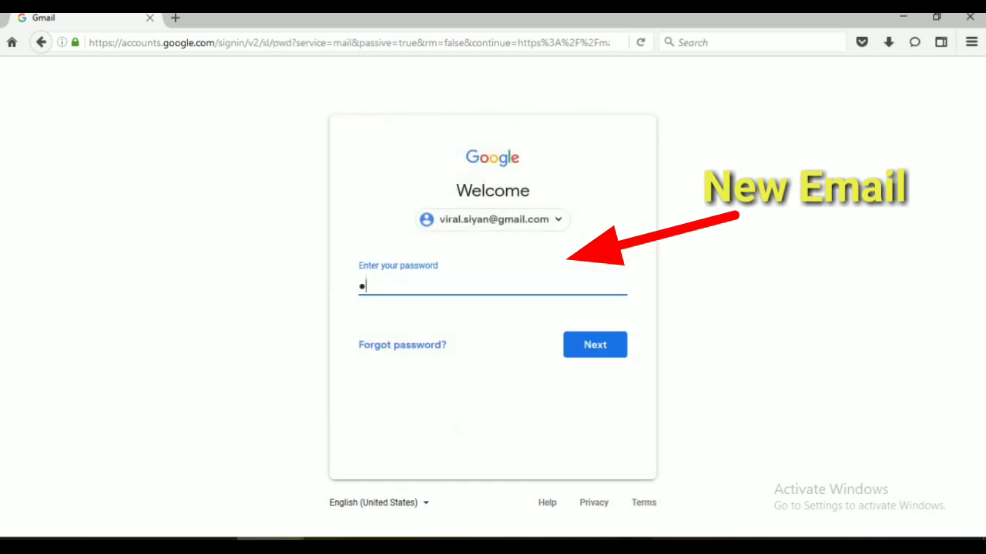
type("********")
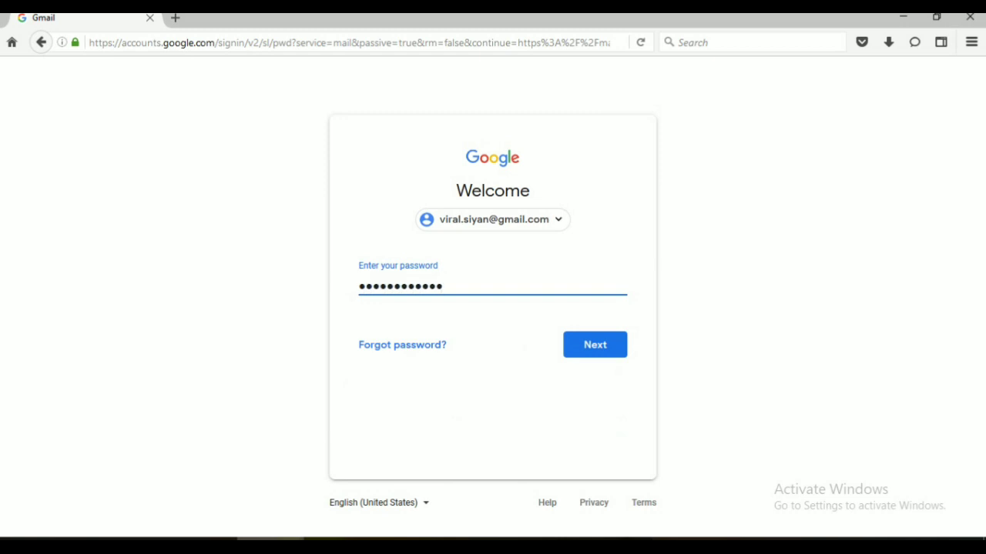
key("Return")
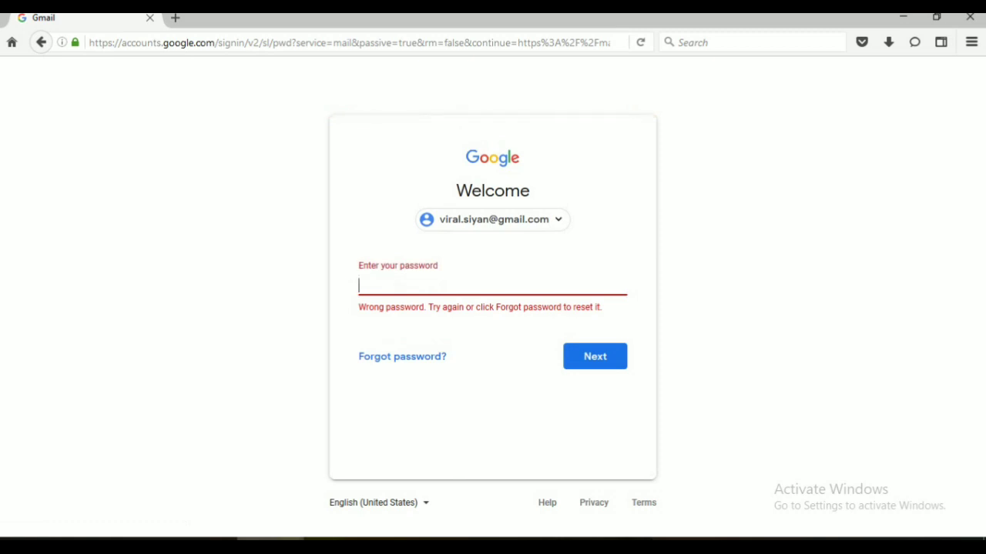
type("••••••••••")
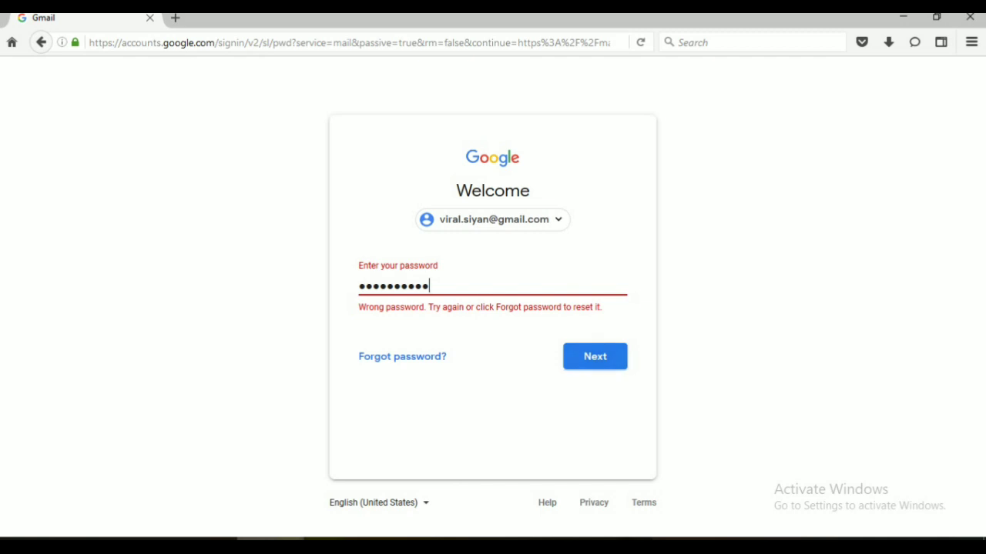
key("Return")
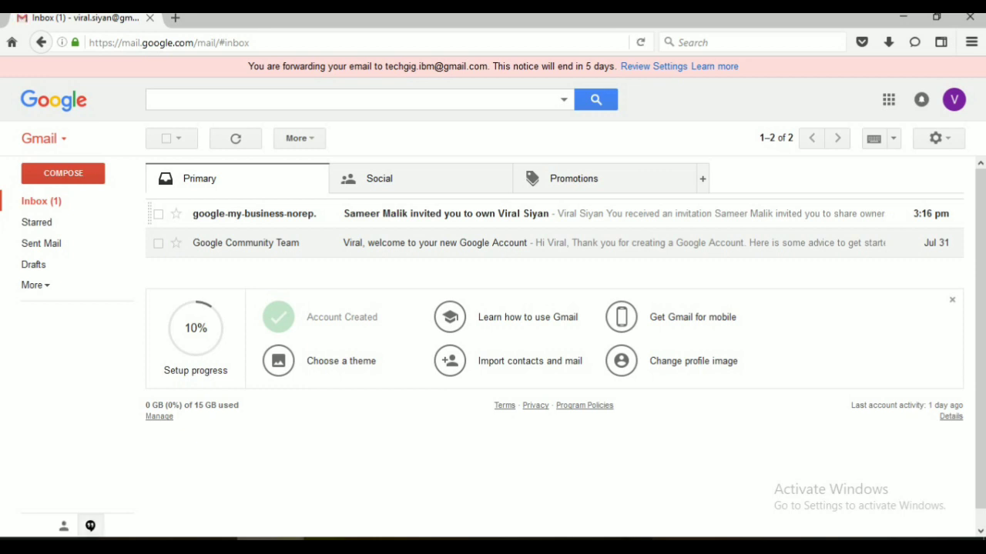
left_click(446, 214)
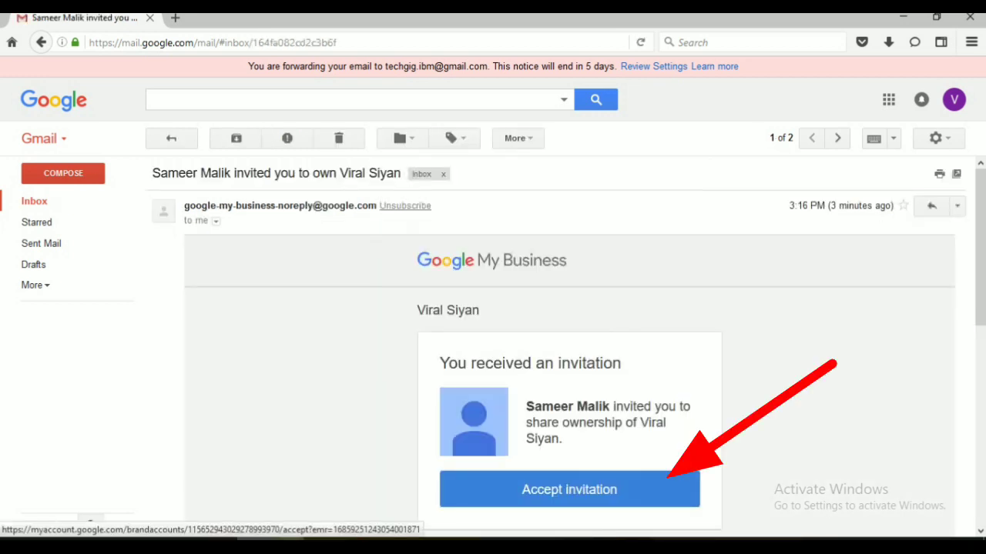
left_click(616, 490)
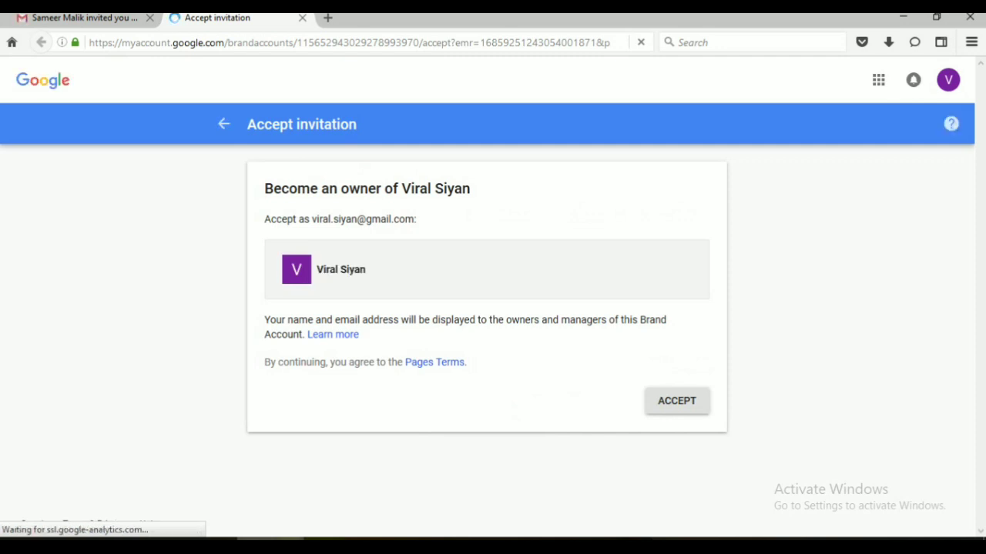
left_click(676, 400)
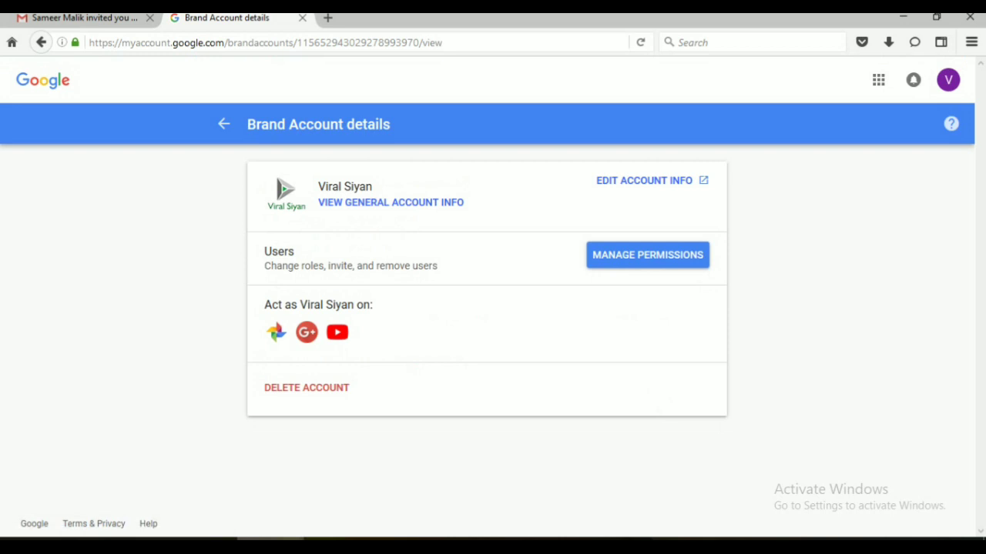
- Open the permissions list, try Primary owner for the new user, then dismiss the prompt
left_click(647, 255)
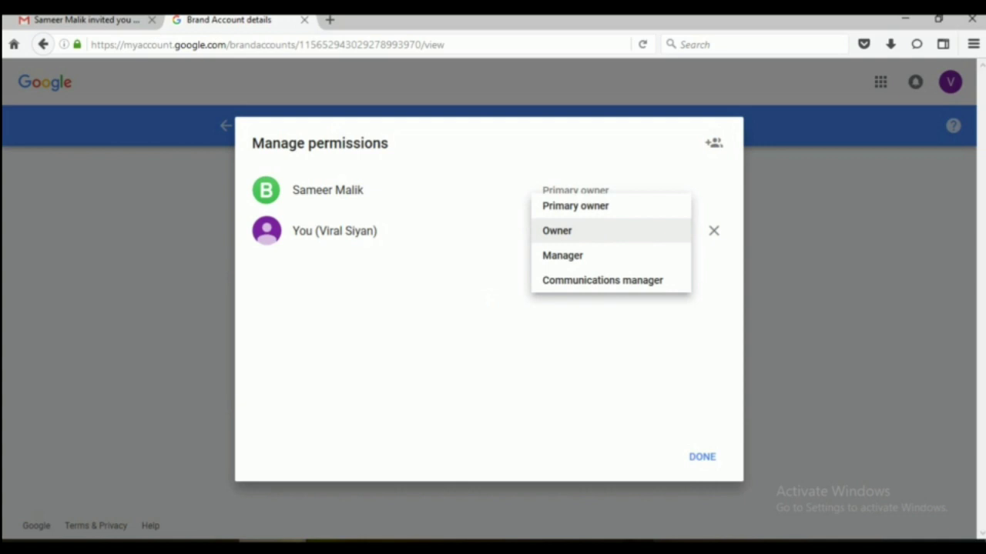
key("Up")
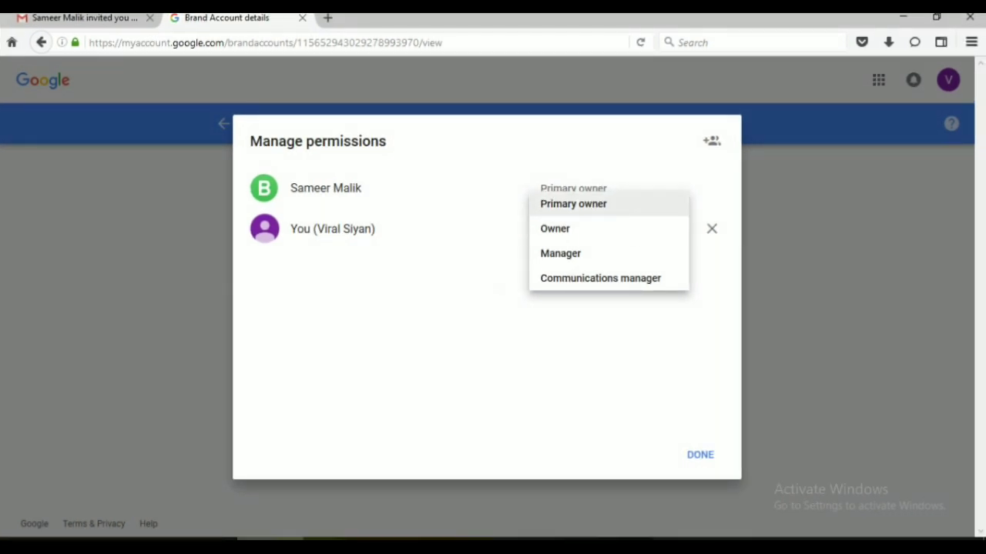
key("Return")
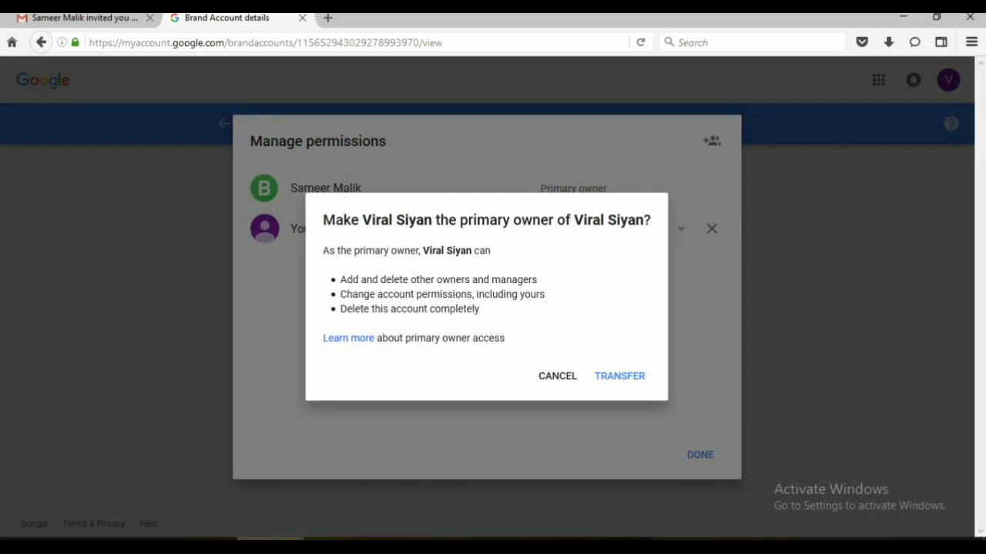
key("Tab")
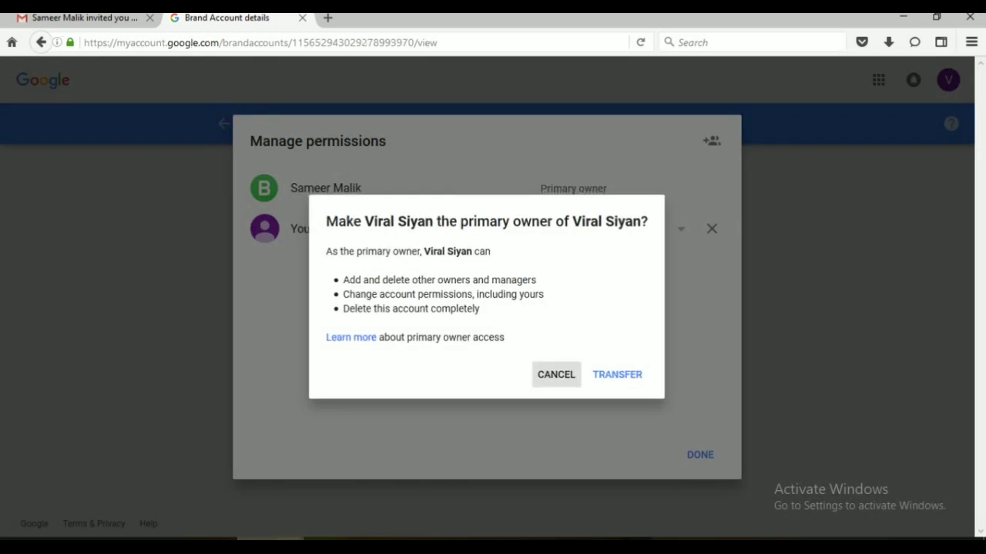
key("Return")
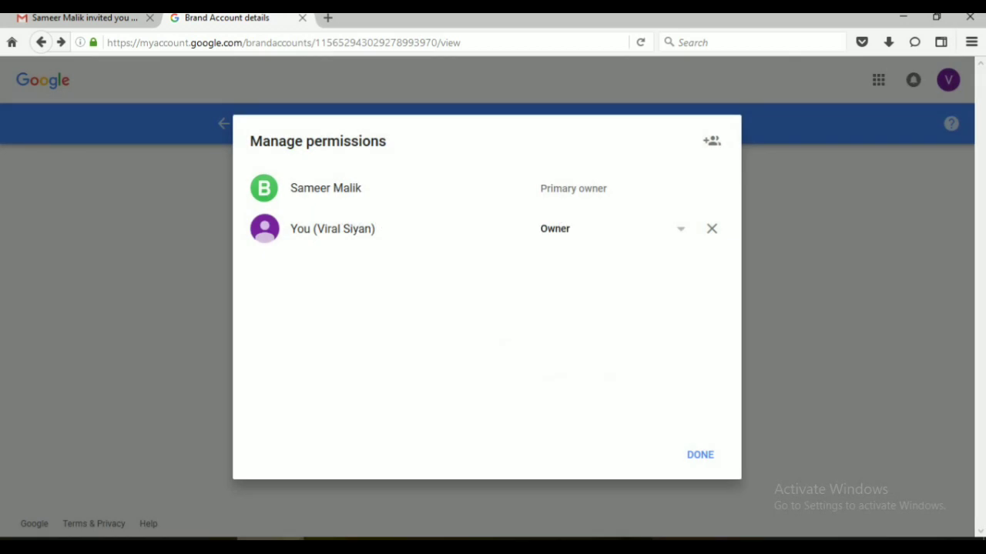
- Set the new owner's role to Primary owner, confirm the transfer, and close the users list
key("Return")
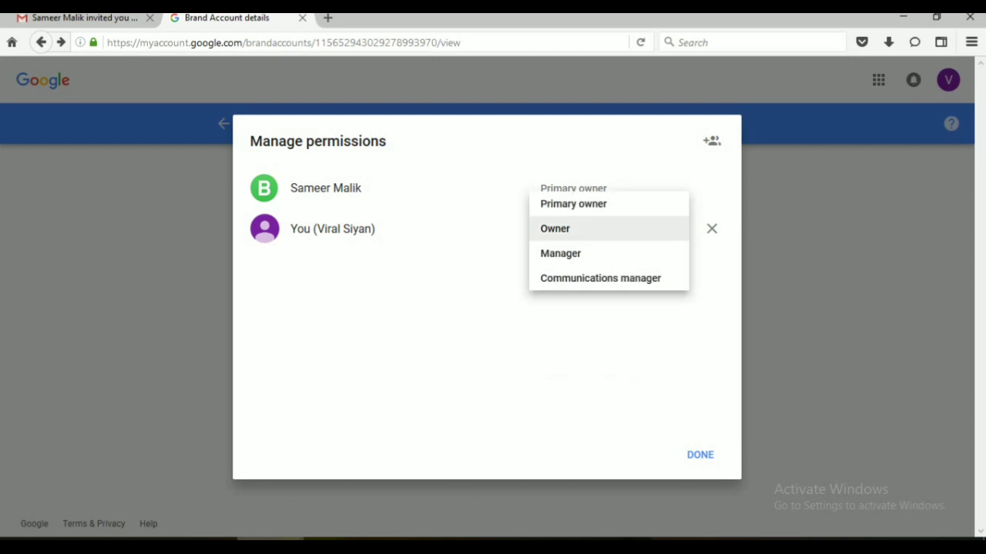
key("Up")
key("Return")
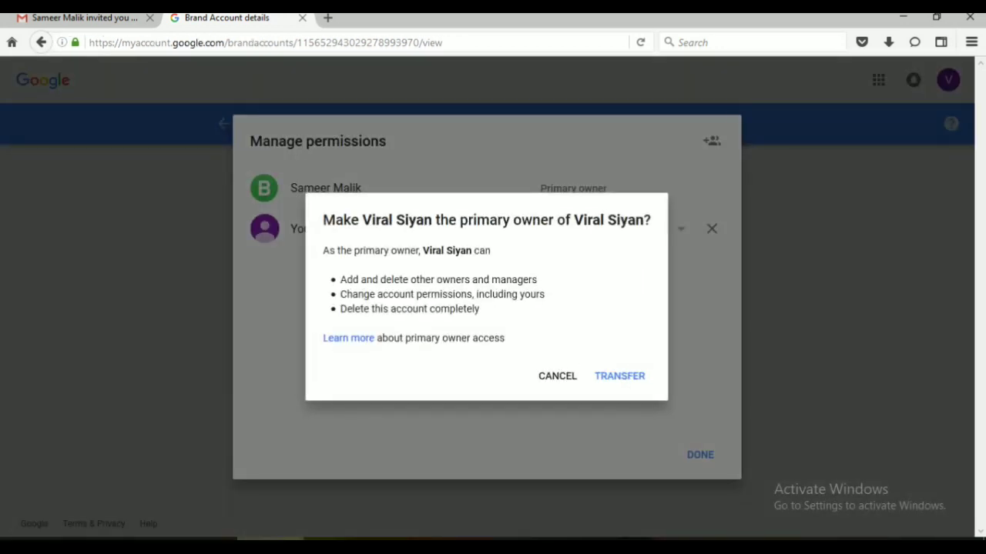
key("Return")
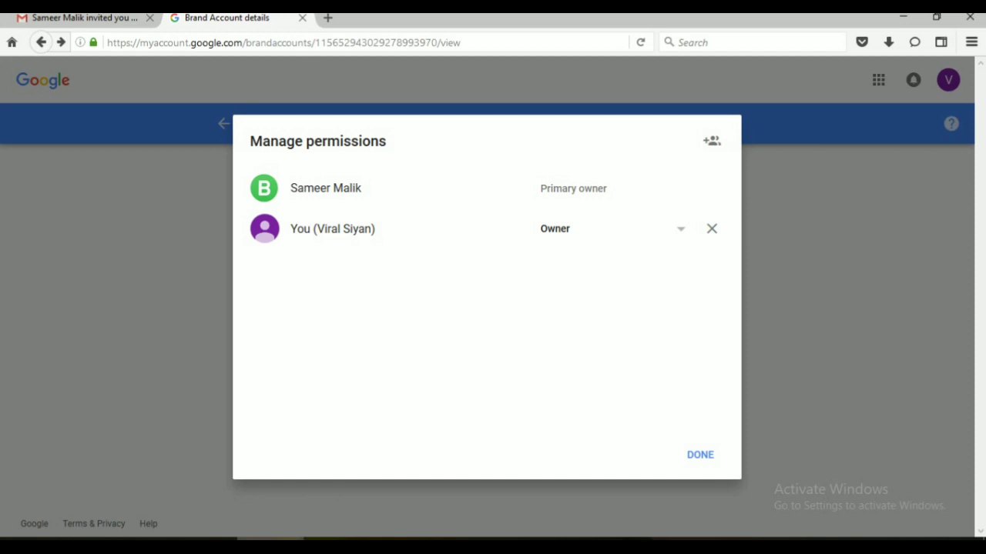
left_click(609, 229)
left_click(573, 203)
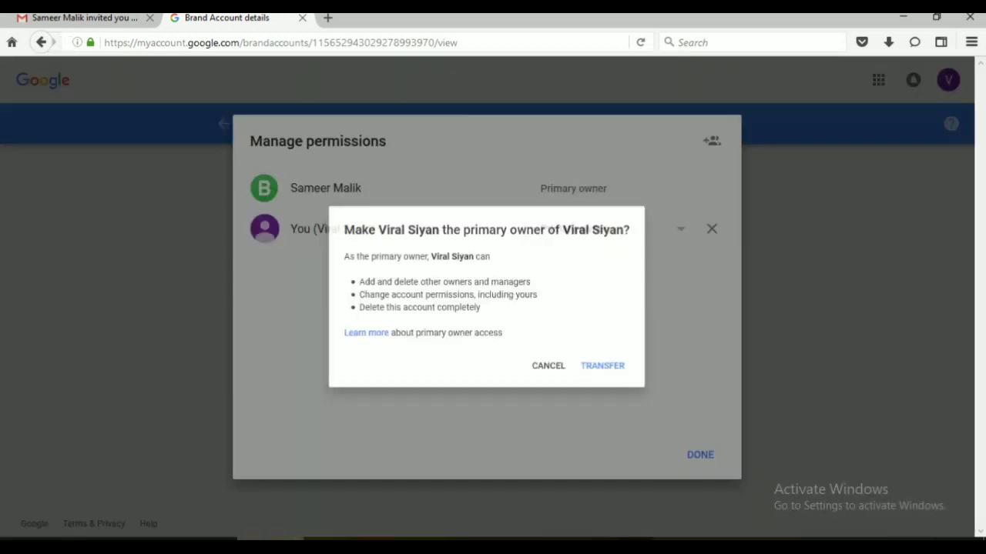
left_click(619, 376)
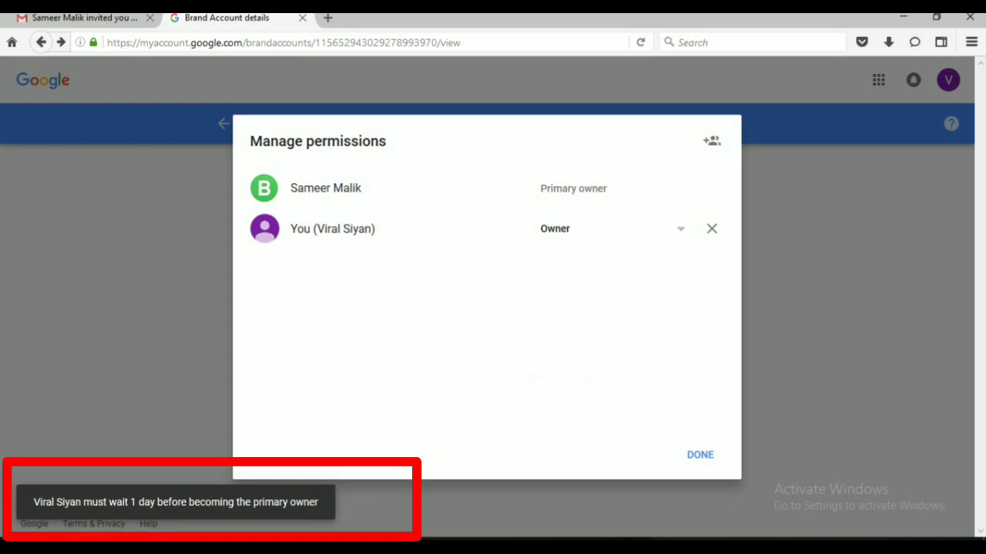
left_click(700, 454)
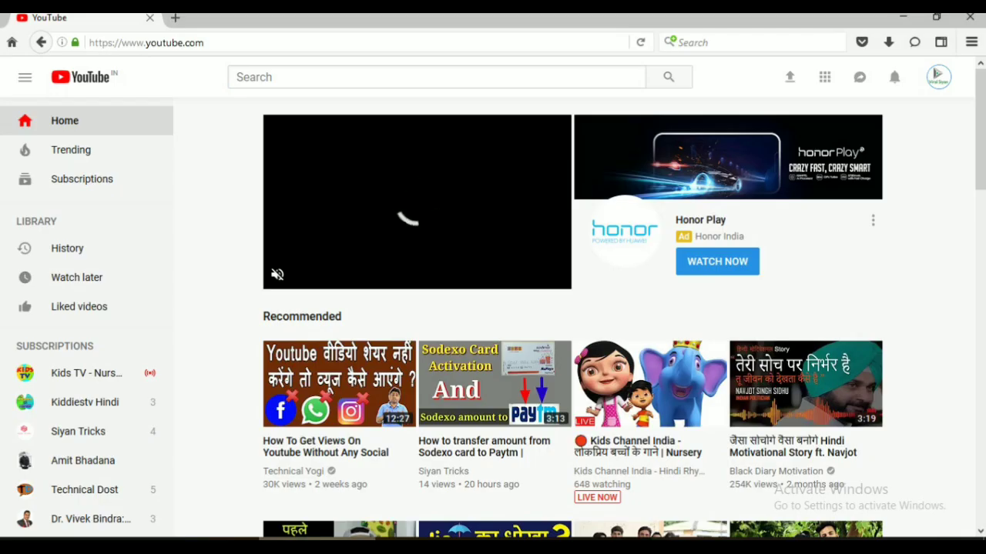
- Open the Viral Siyan channel's account menu from the avatar on YouTube's home page
left_click(937, 77)
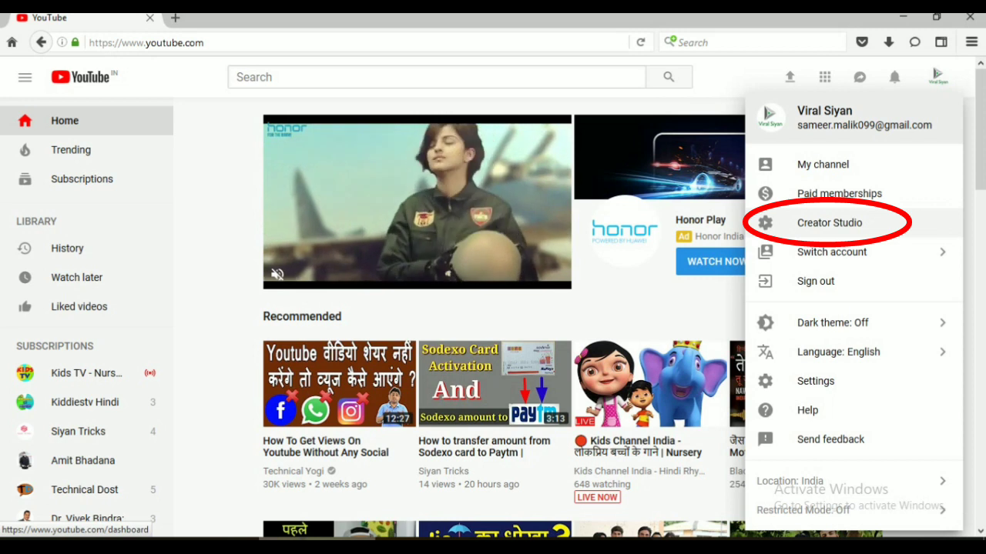
- Go through Creator Studio and YouTube settings to the channel's 'Add or remove managers' page
left_click(829, 222)
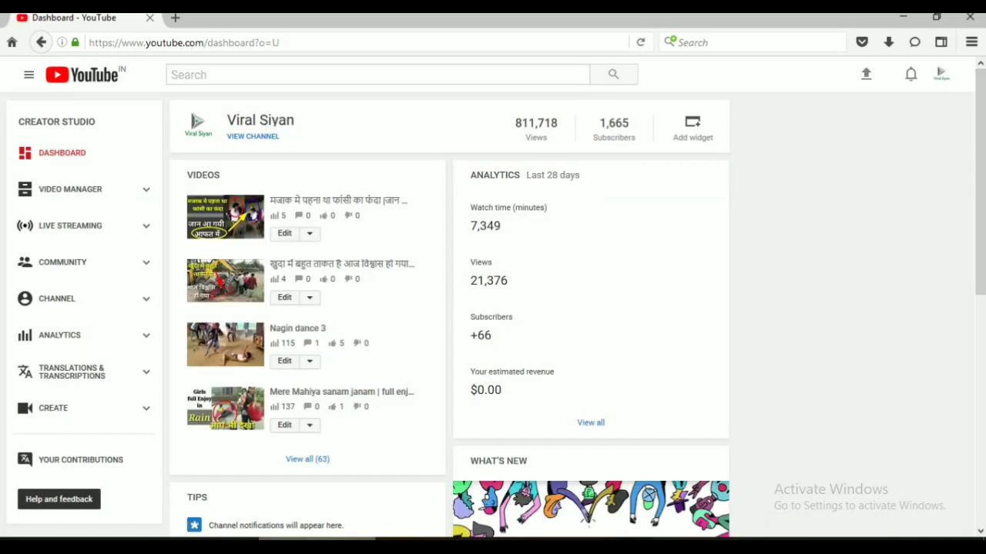
left_click(941, 74)
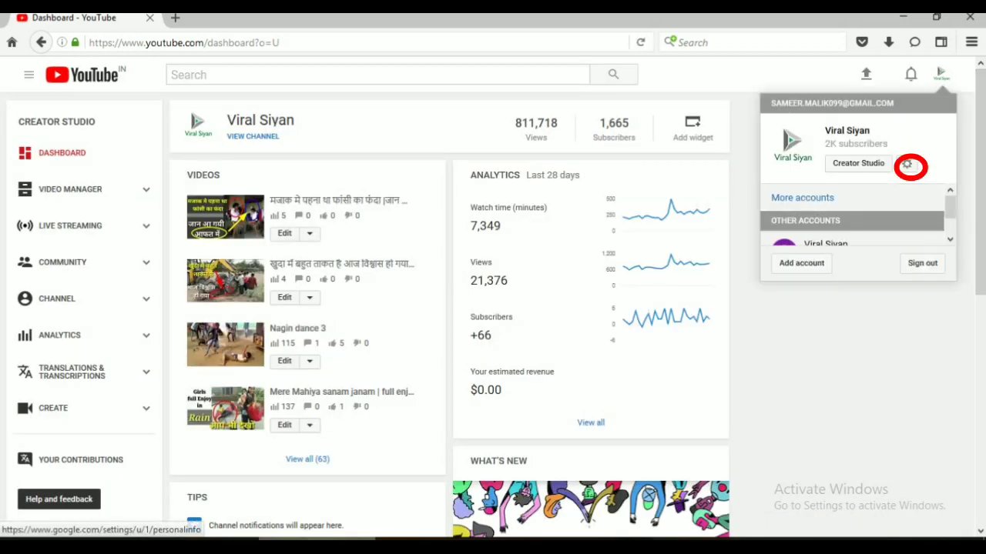
left_click(908, 165)
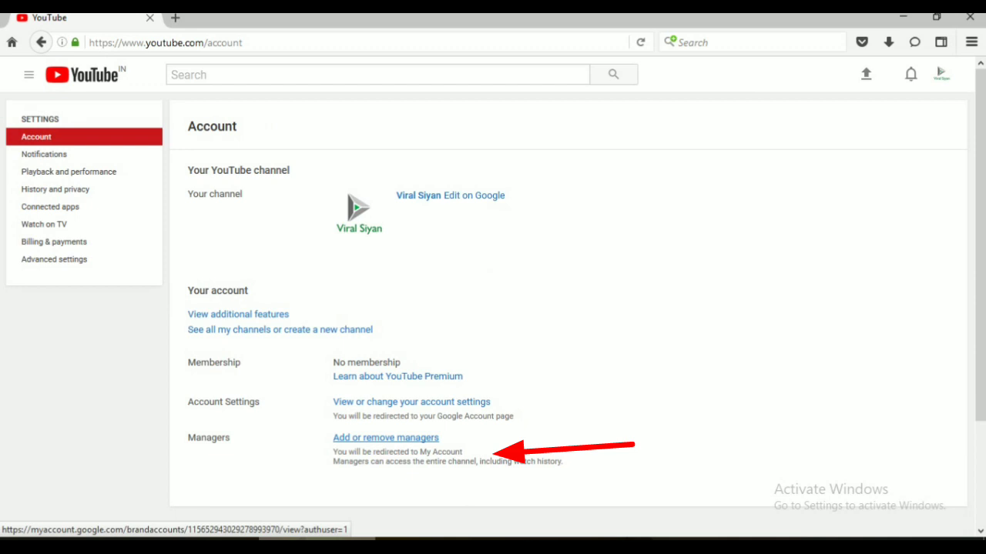
left_click(385, 438)
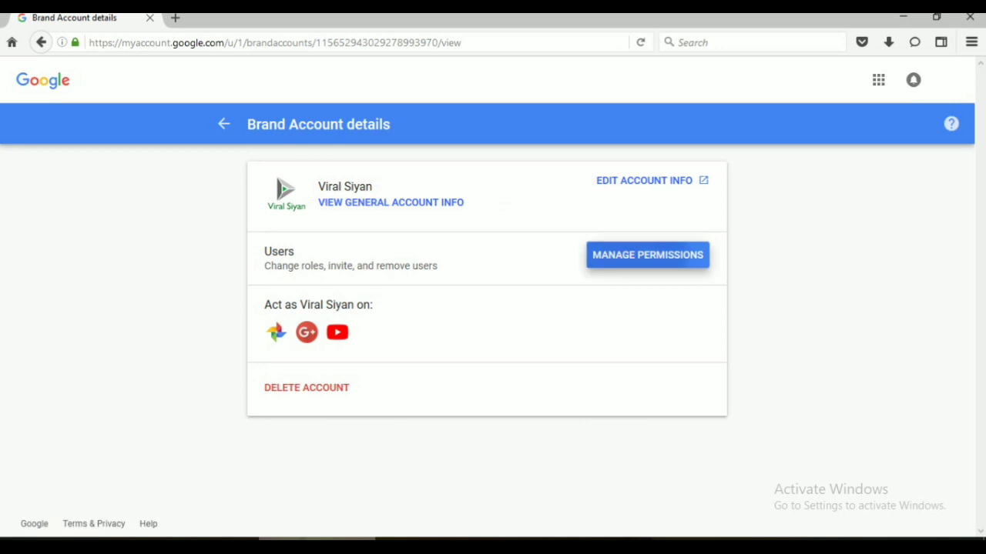
- In Manage permissions, change the new account's role to Primary owner and confirm TRANSFER
left_click(646, 255)
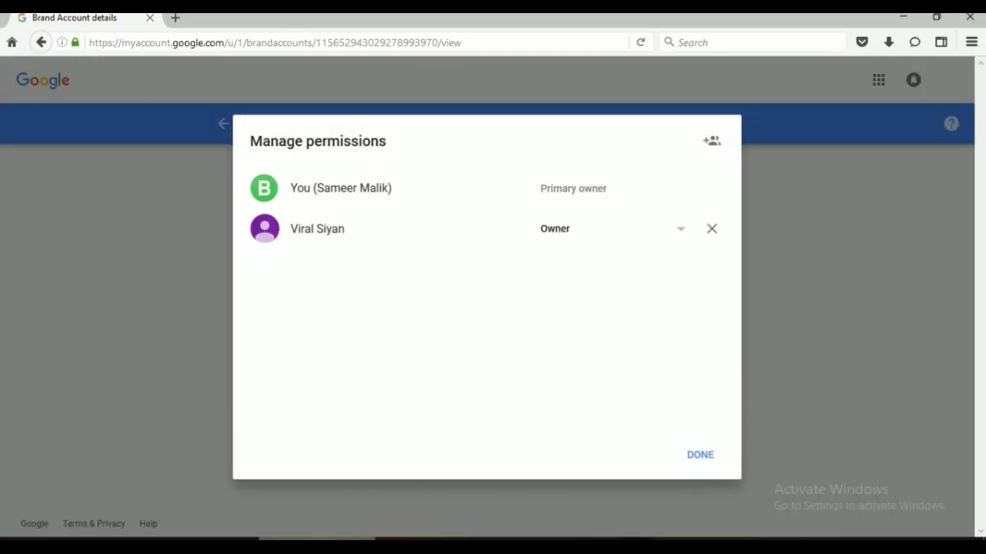
left_click(609, 228)
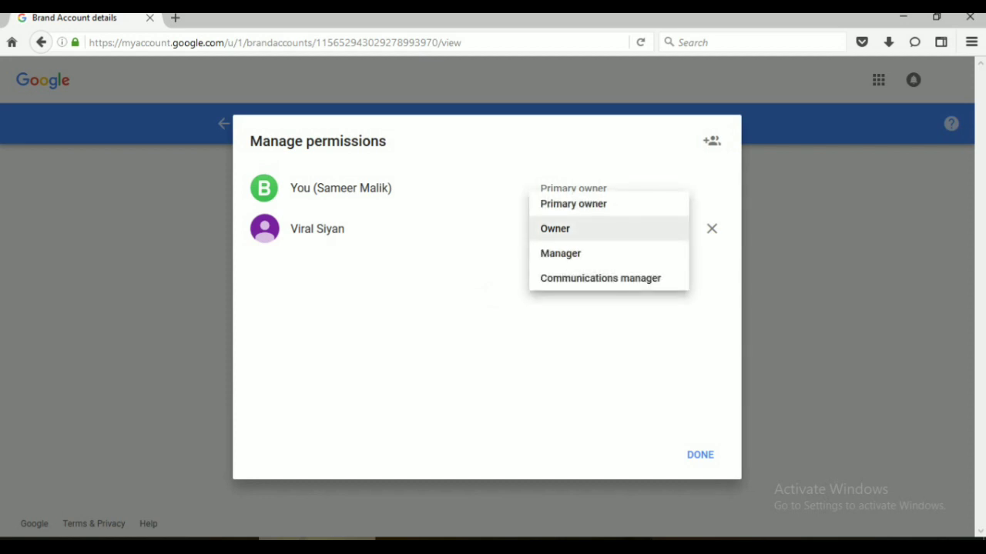
left_click(573, 203)
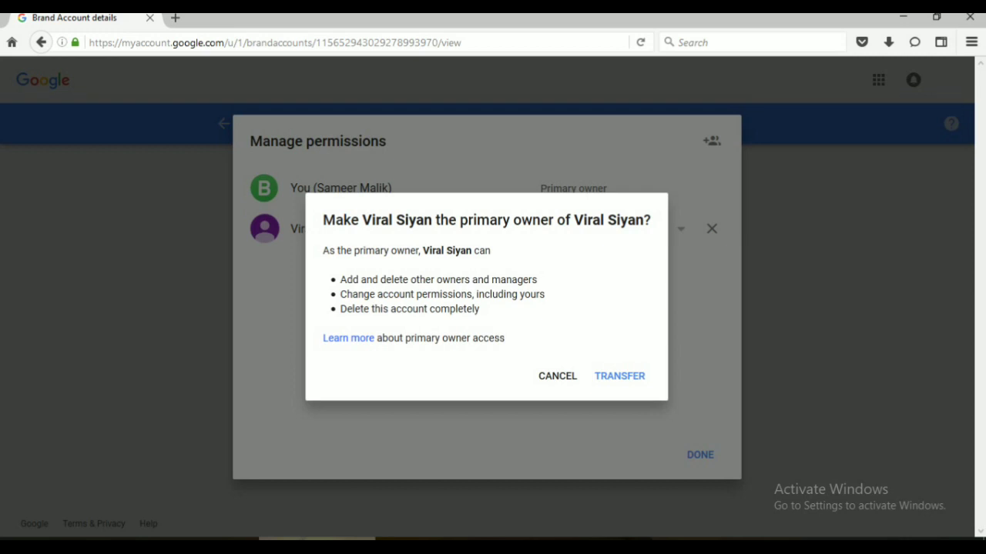
left_click(619, 376)
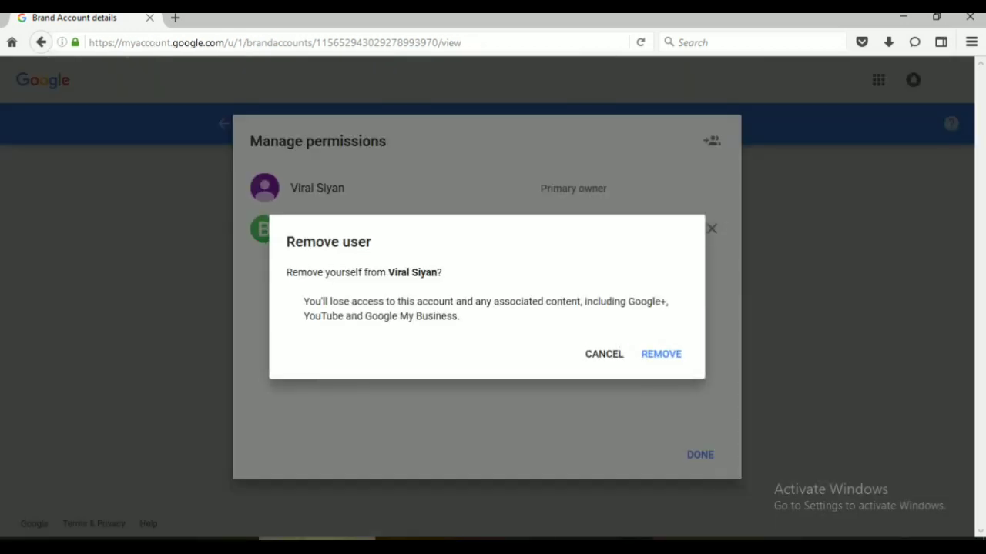
- Confirm REMOVE to take the old owner off the Viral Siyan brand account
left_click(661, 355)
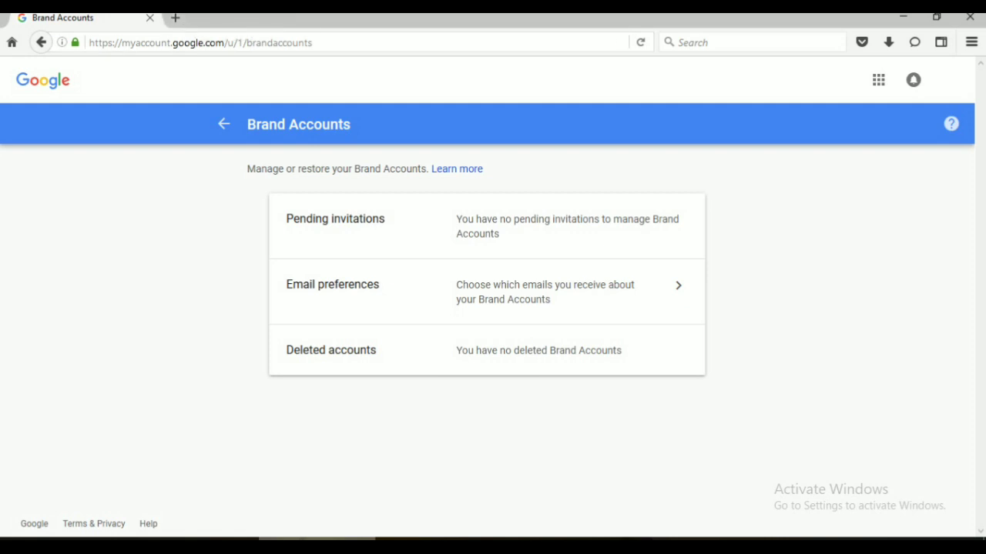
- In a new tab at gmail.com, follow the primary-owner email's Get started link to Viral Siyan
key("ctrl+t")
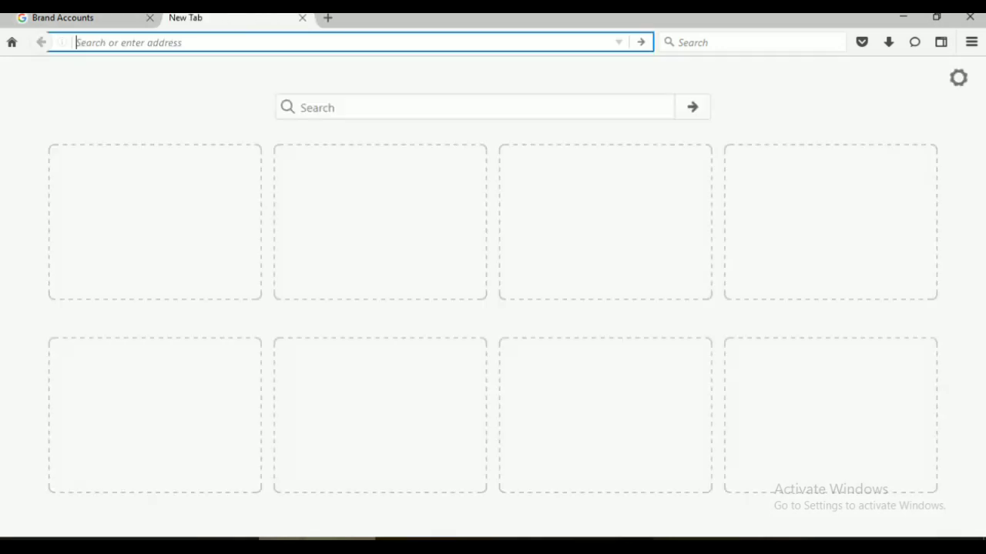
type("gmail.com")
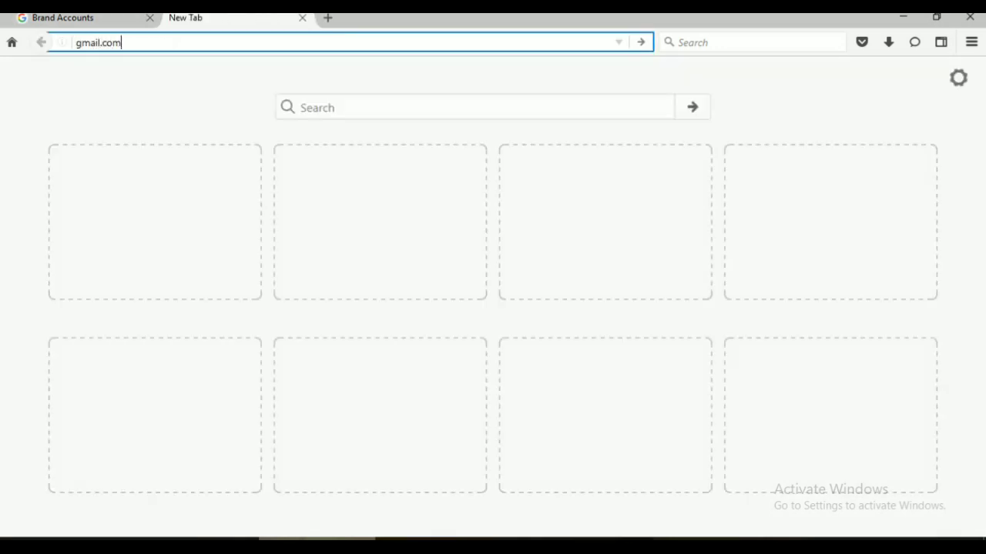
key("Return")
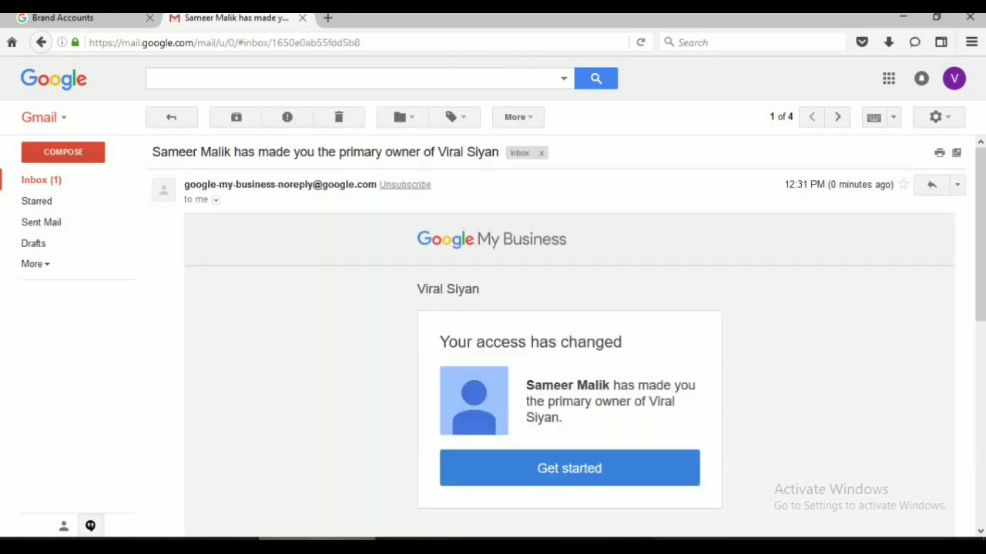
left_click(569, 468)
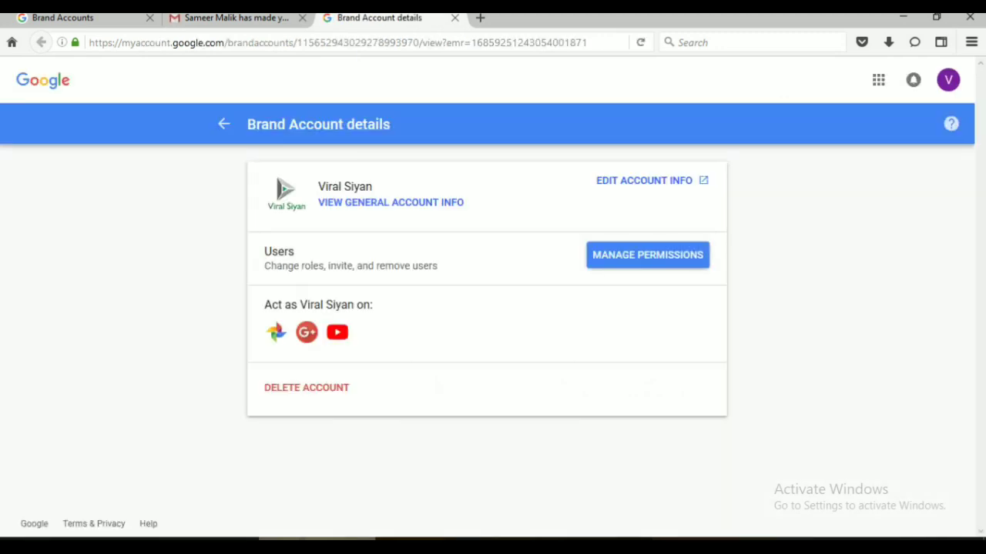
- Verify the new account is Viral Siyan's sole Primary owner, then open YouTube from Google apps
left_click(648, 255)
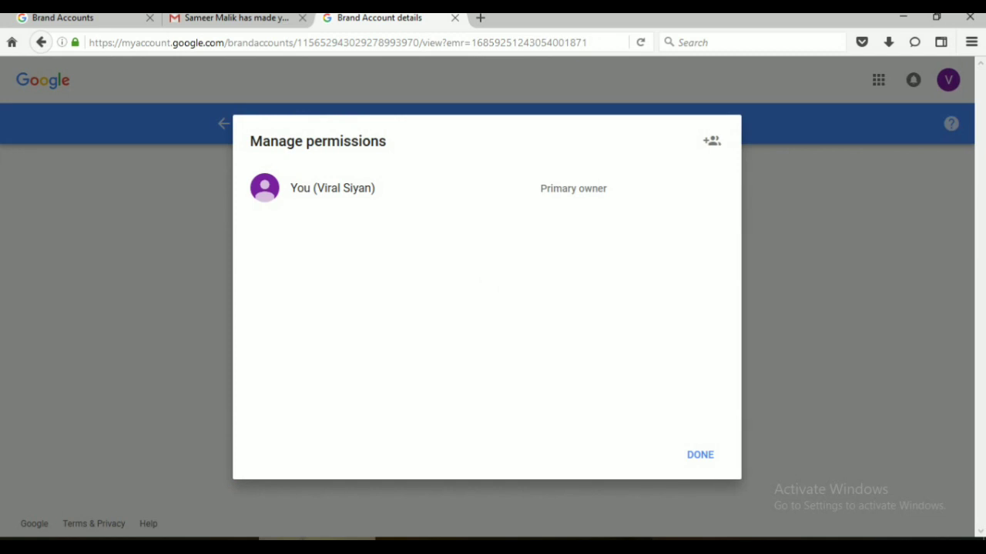
left_click(700, 455)
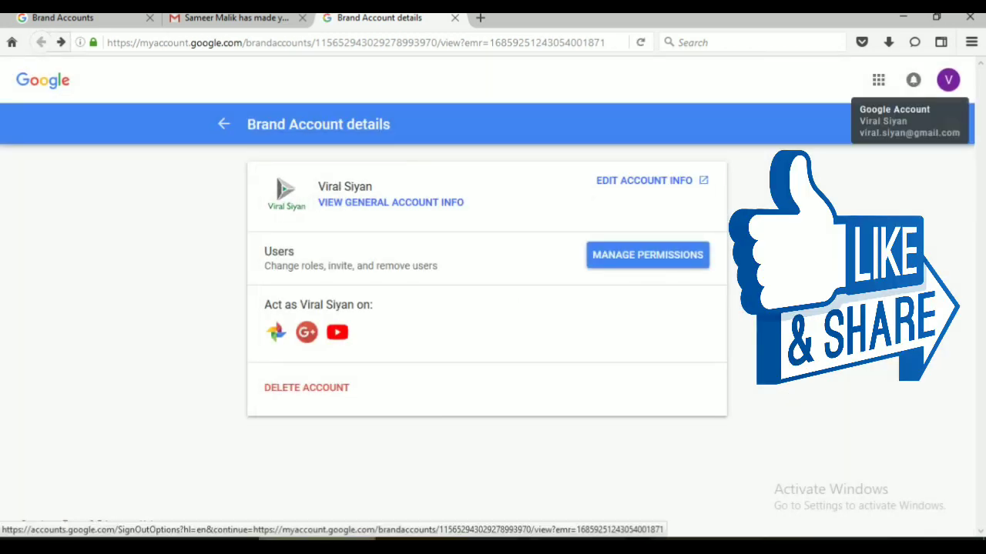
left_click(878, 79)
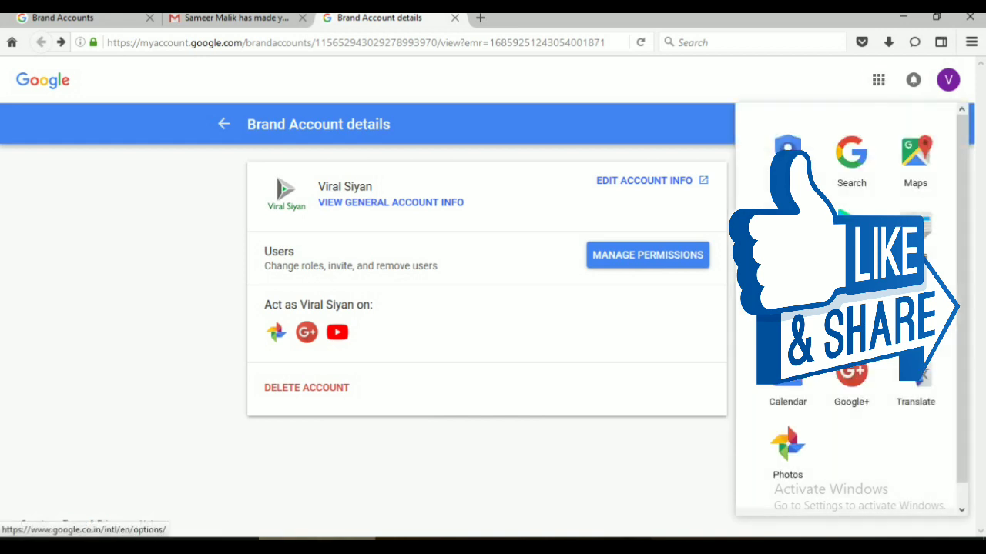
left_click(787, 227)
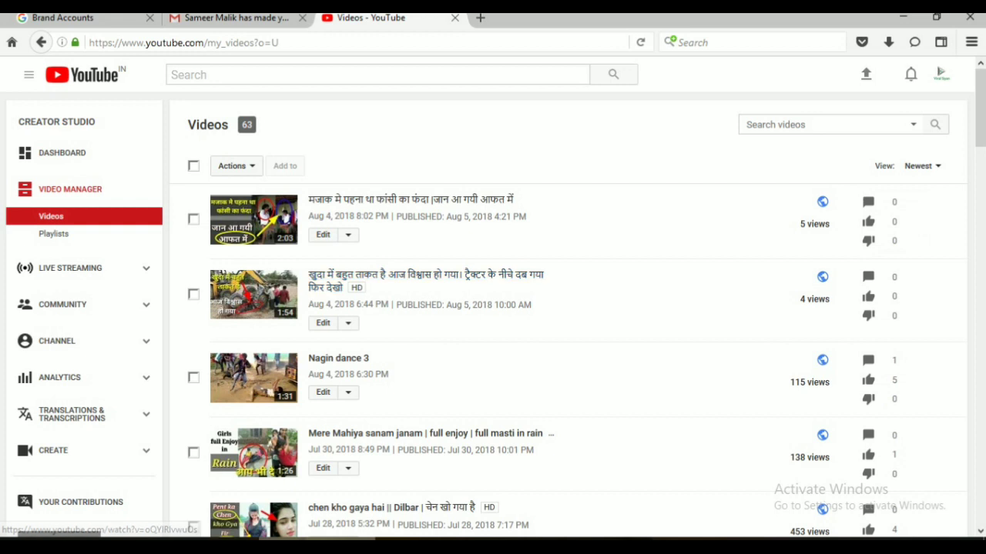
- Show the account menu listing Viral Siyan (2K subscribers) under the signed-in Gmail account
left_click(941, 74)
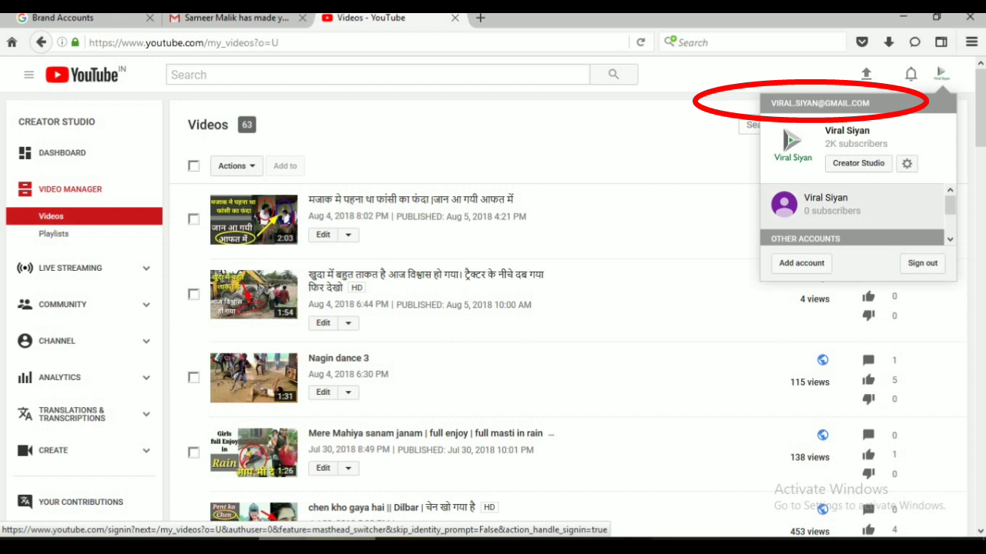
scroll(851, 216, "down", 2)
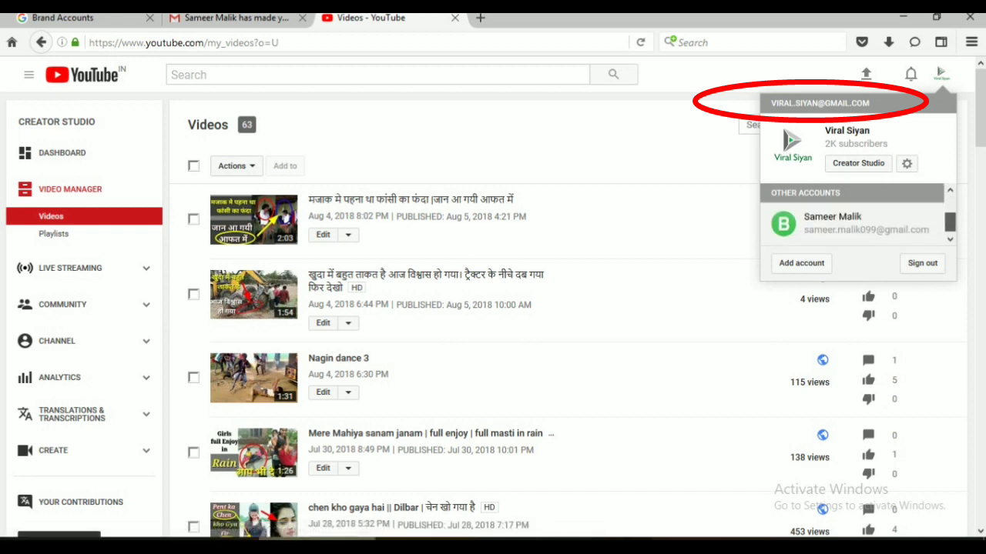
scroll(852, 216, "up", 1)
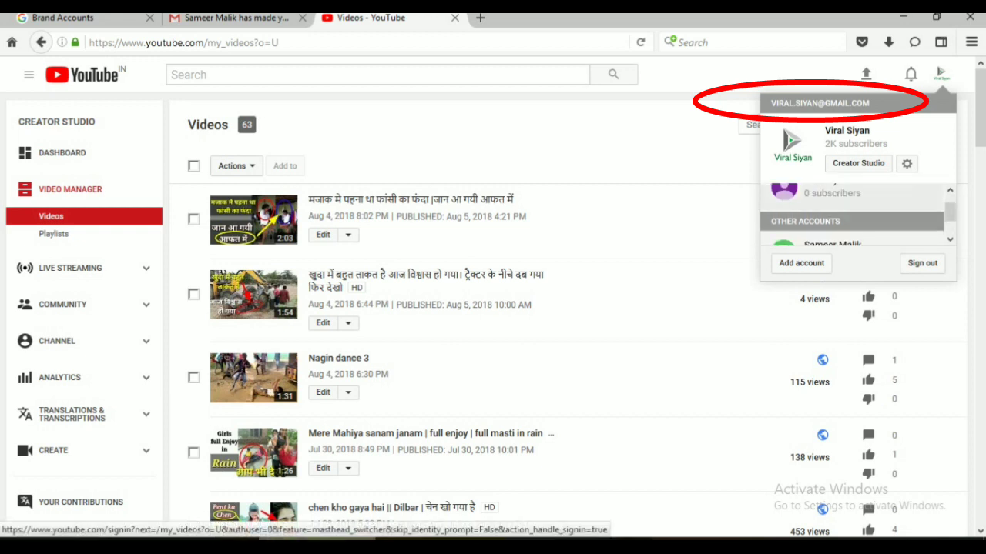
scroll(851, 216, "down", 1)
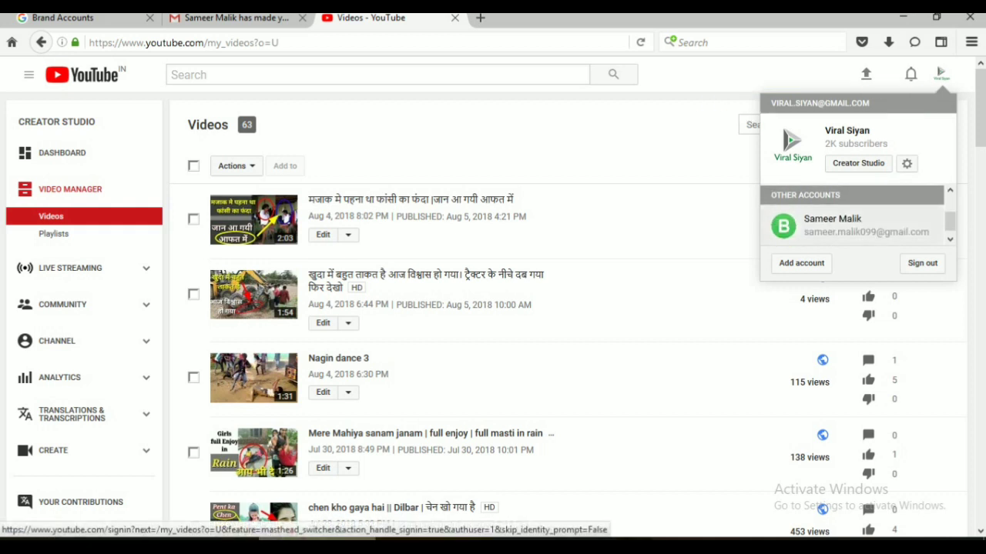
scroll(852, 216, "up", 2)
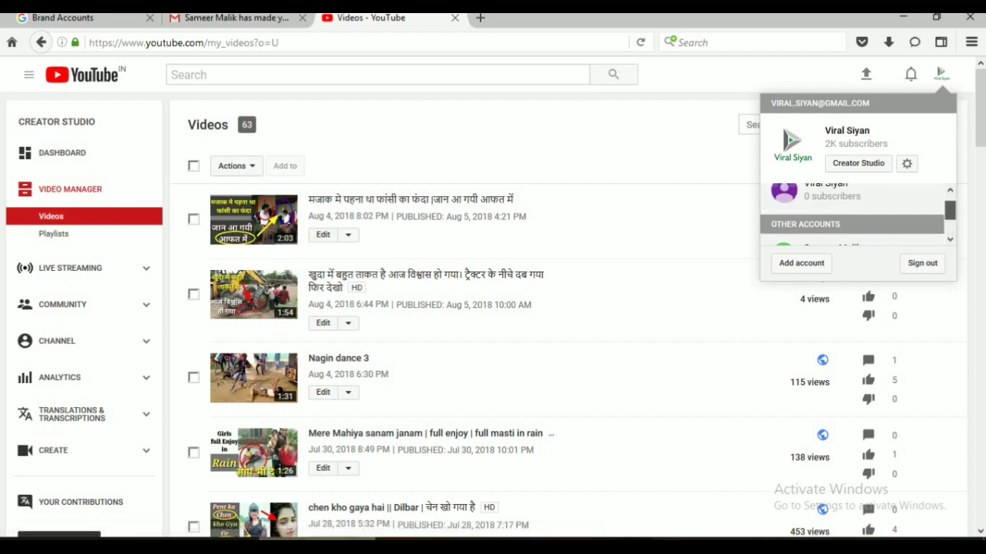